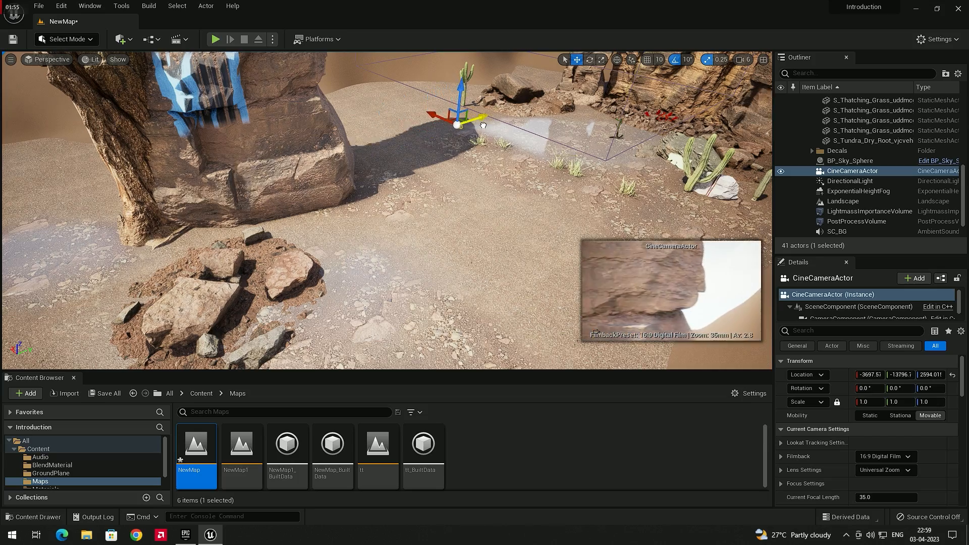
Step: Delete the existing CineCameraActor from the desert level
{"action": "right_click_drag", "start_coordinate": [494, 116], "coordinate": [580, 105]}
{"action": "key", "text": "a"}
{"action": "key", "text": "e"}
{"action": "left_click_drag", "start_coordinate": [383, 176], "coordinate": [325, 170]}
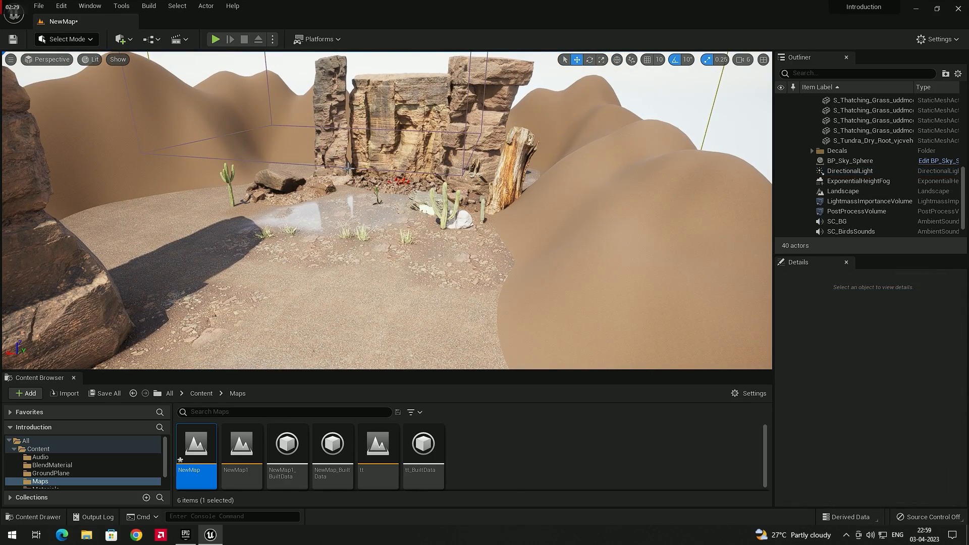
Step: Frame the cliffs, boulder and cacti in the perspective view and create a CineCameraActor from that view
{"action": "right_click_drag", "start_coordinate": [366, 201], "coordinate": [343, 179]}
{"action": "key", "text": "w"}
{"action": "key", "text": "w"}
{"action": "key", "text": "s"}
{"action": "key", "text": "w"}
{"action": "key", "text": "s"}
{"action": "key", "text": "a"}
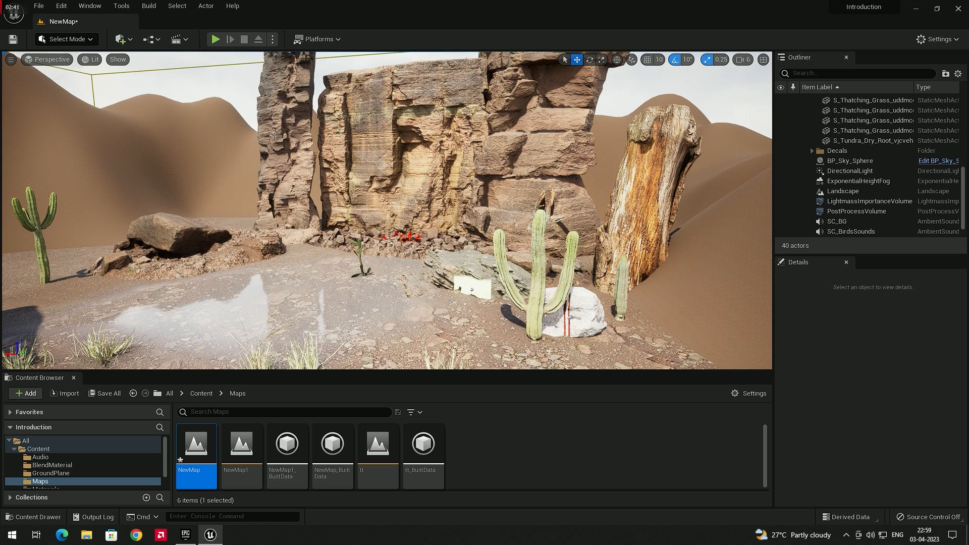
{"action": "left_click", "coordinate": [11, 60]}
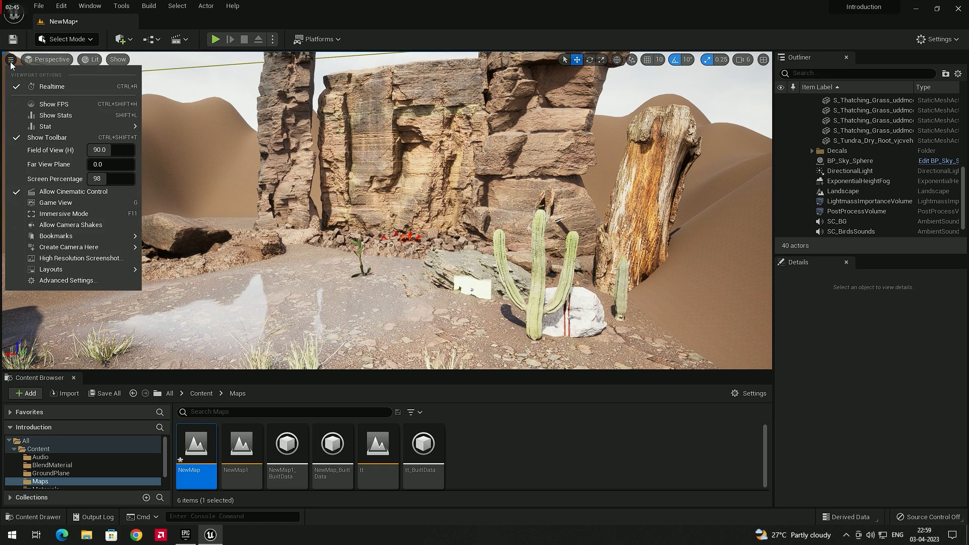
{"action": "mouse_move", "coordinate": [79, 248]}
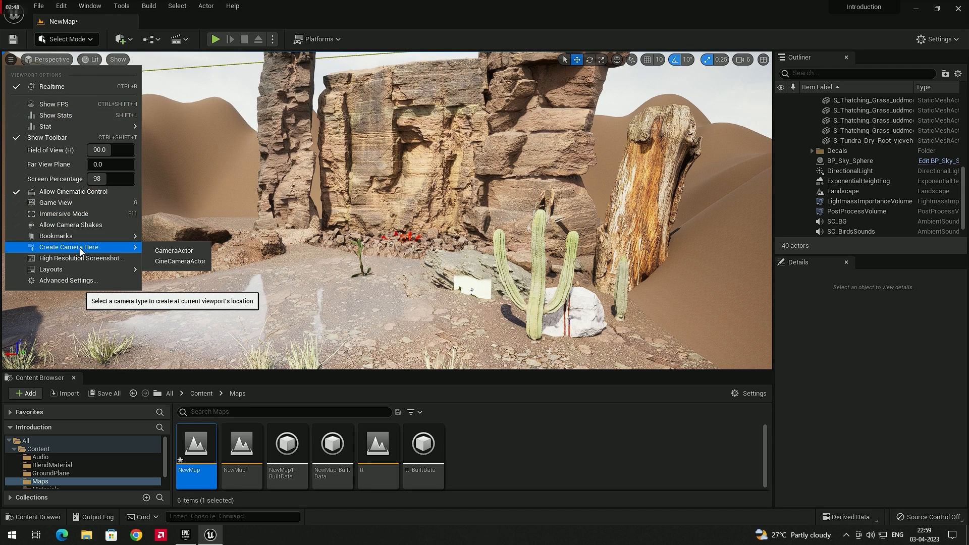
{"action": "left_click", "coordinate": [174, 262]}
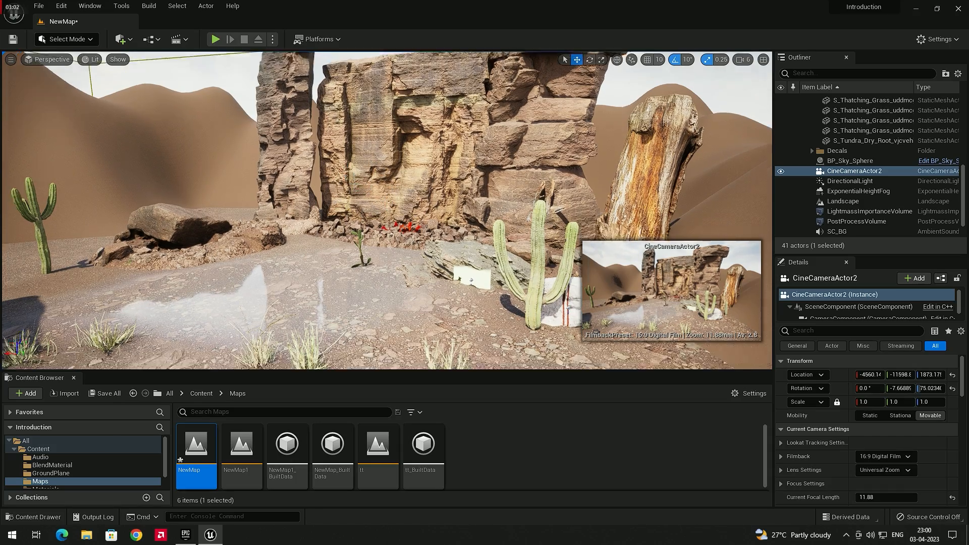
Step: Scale the new cine camera uniformly to 3.5
{"action": "mouse_move", "coordinate": [386, 214]}
{"action": "right_mouse_down"}
{"action": "mouse_move", "coordinate": [391, 273]}
{"action": "mouse_move", "coordinate": [406, 222]}
{"action": "mouse_move", "coordinate": [386, 214]}
{"action": "right_mouse_up"}
{"action": "key", "text": "s"}
{"action": "key", "text": "w"}
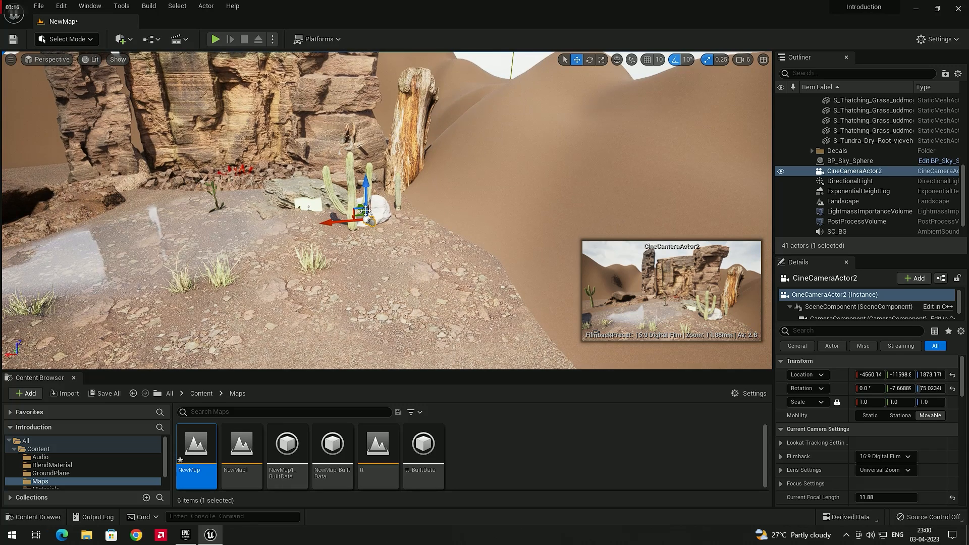
{"action": "key", "text": "r"}
{"action": "left_click_drag", "start_coordinate": [368, 216], "coordinate": [377, 230]}
{"action": "key", "text": "w"}
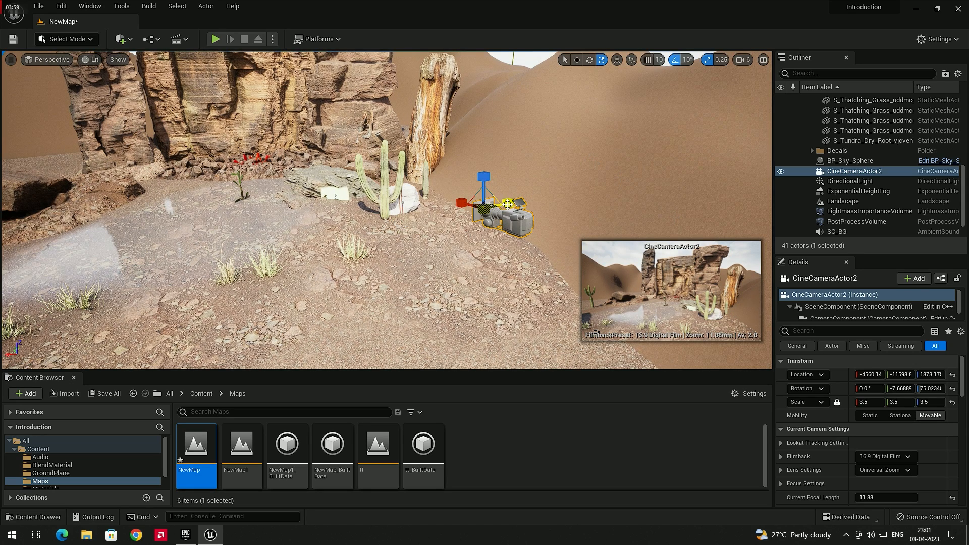
Step: Move the cine camera along X to about -3968.5 and rotate it around Z to about 85°
{"action": "key", "text": "w"}
{"action": "left_click_drag", "start_coordinate": [476, 198], "coordinate": [348, 223]}
{"action": "key", "text": "e"}
{"action": "key", "text": "w"}
{"action": "key", "text": "e"}
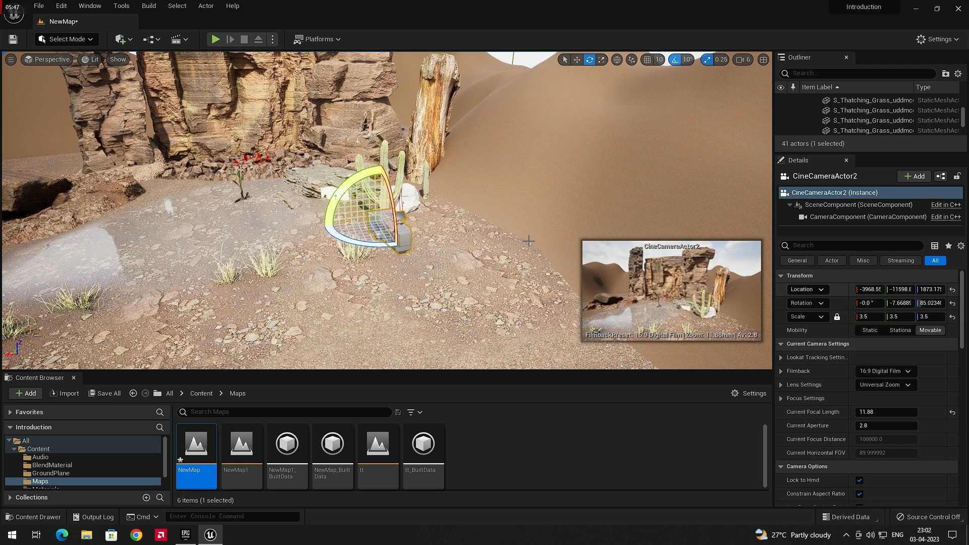
{"action": "left_click", "coordinate": [413, 241]}
{"action": "left_click", "coordinate": [403, 234]}
{"action": "key", "text": "w"}
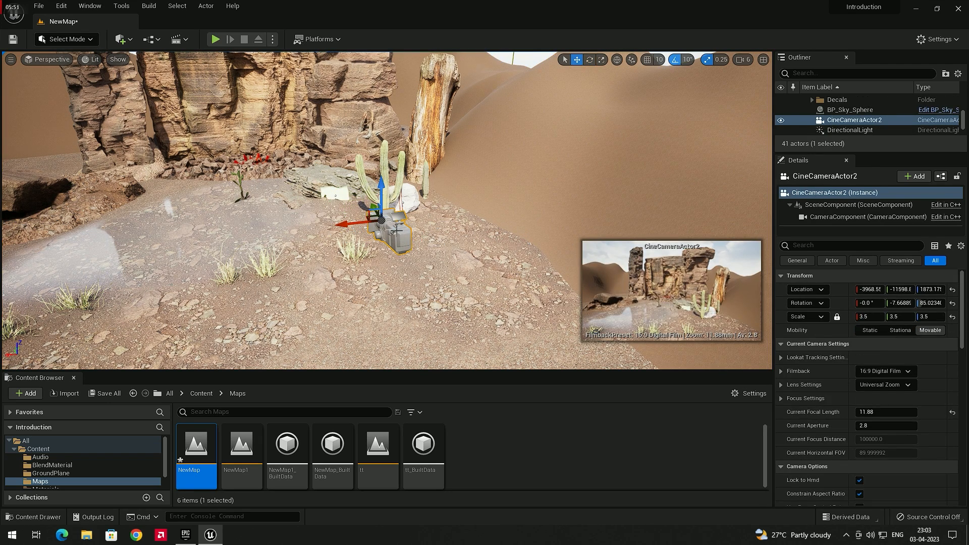
Step: Pilot the cine camera, pull it back and up for a wider framing of the cliffs, and stop piloting
{"action": "right_click", "coordinate": [397, 232]}
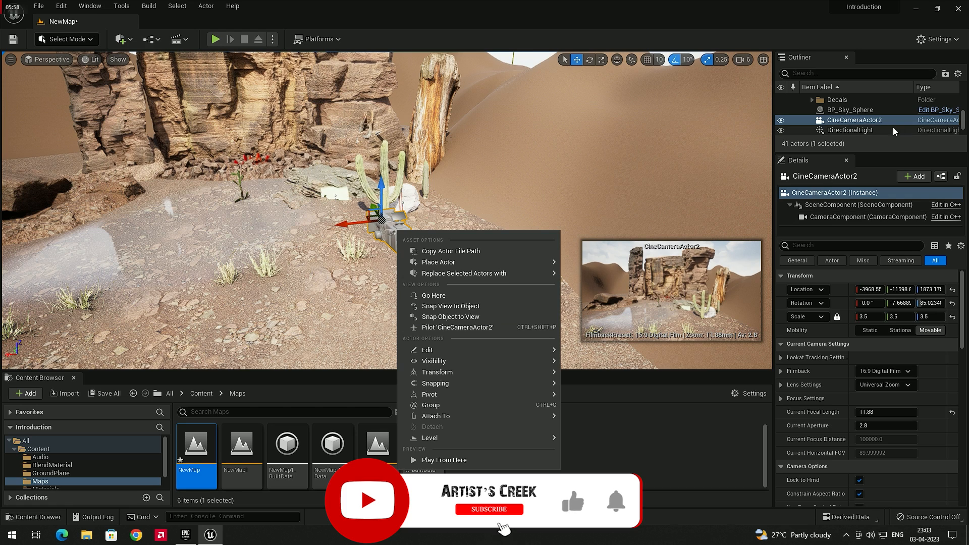
{"action": "left_click", "coordinate": [465, 327]}
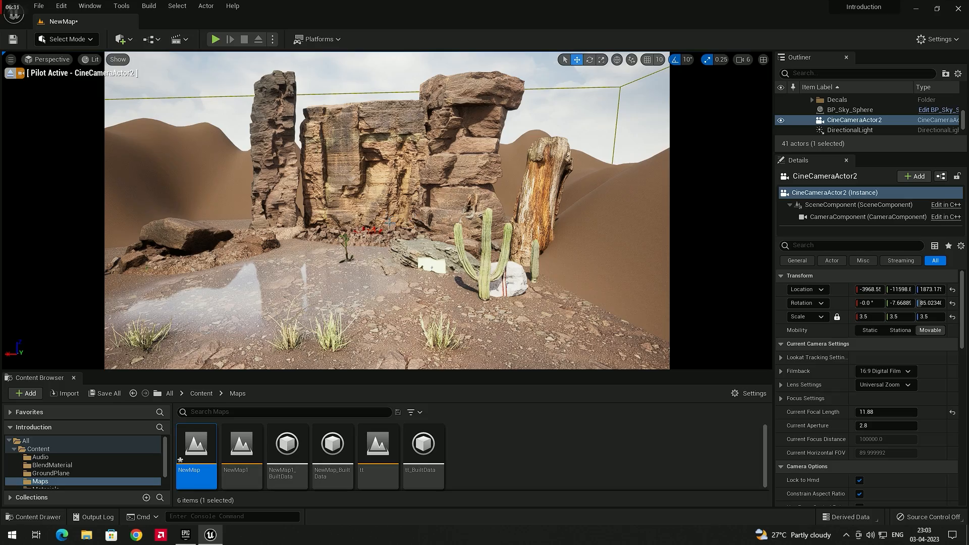
{"action": "mouse_move", "coordinate": [383, 229]}
{"action": "right_mouse_down"}
{"action": "mouse_move", "coordinate": [382, 261]}
{"action": "mouse_move", "coordinate": [388, 249]}
{"action": "mouse_move", "coordinate": [411, 247]}
{"action": "mouse_move", "coordinate": [385, 245]}
{"action": "right_mouse_up"}
{"action": "key", "text": "s"}
{"action": "key", "text": "a"}
{"action": "key", "text": "d"}
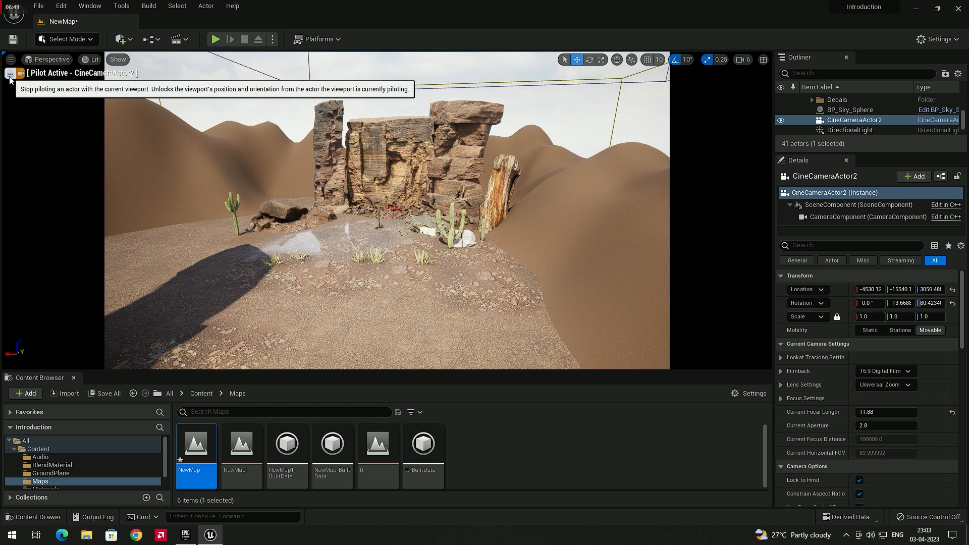
{"action": "left_click", "coordinate": [10, 74]}
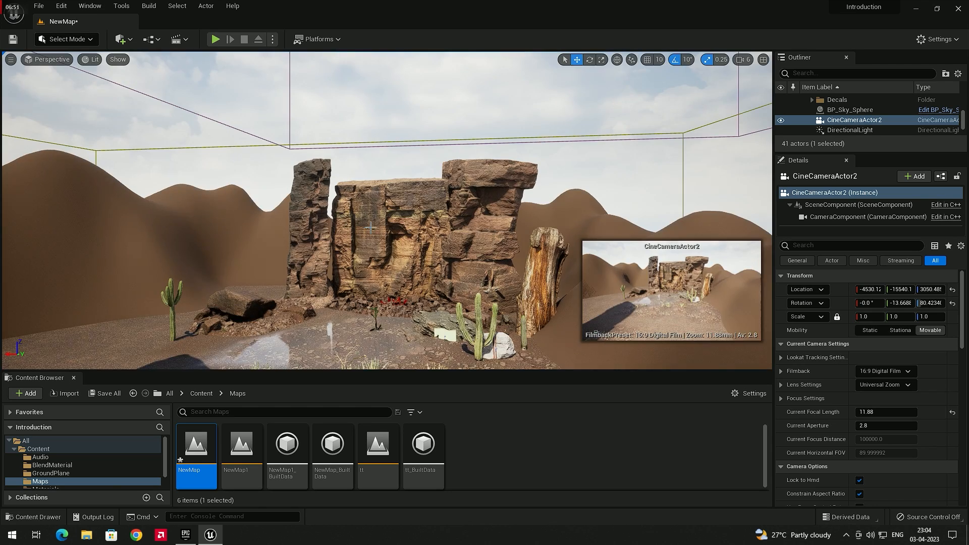
Step: Undo the cine camera's piloted repositioning
{"action": "right_click_drag", "start_coordinate": [386, 210], "coordinate": [410, 273]}
{"action": "key", "text": "ctrl+z"}
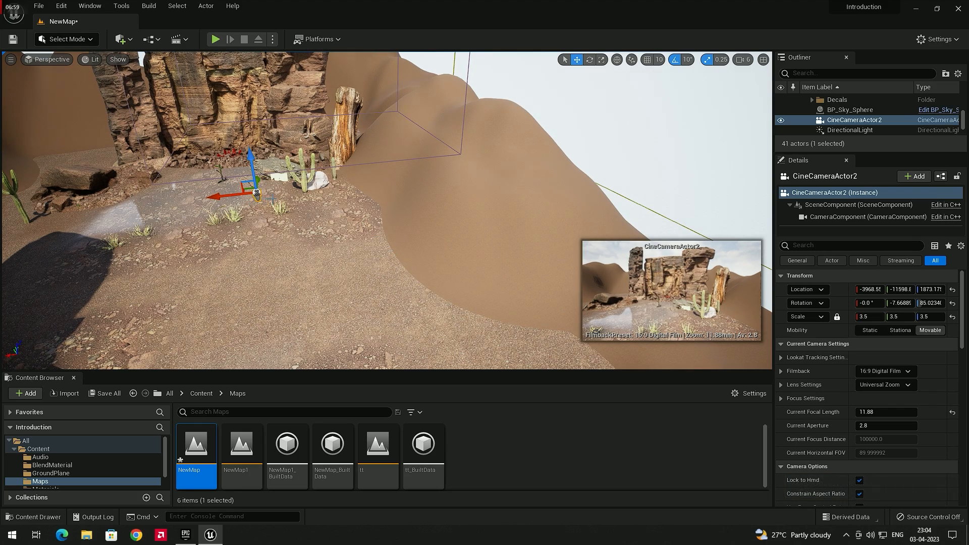
{"action": "key", "text": "ctrl+z"}
{"action": "key", "text": "ctrl+z"}
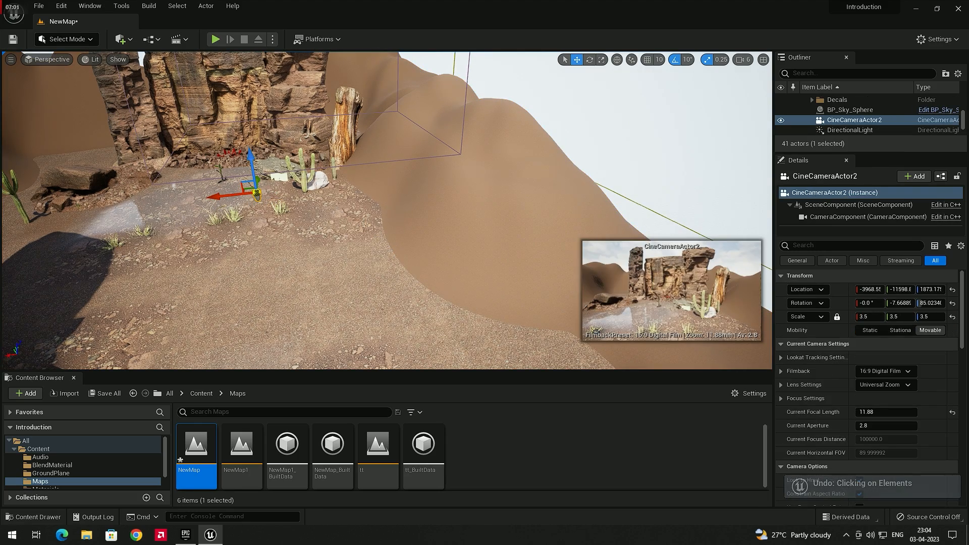
Step: Pilot the cine camera to check its framing and stop piloting
{"action": "right_click", "coordinate": [258, 194]}
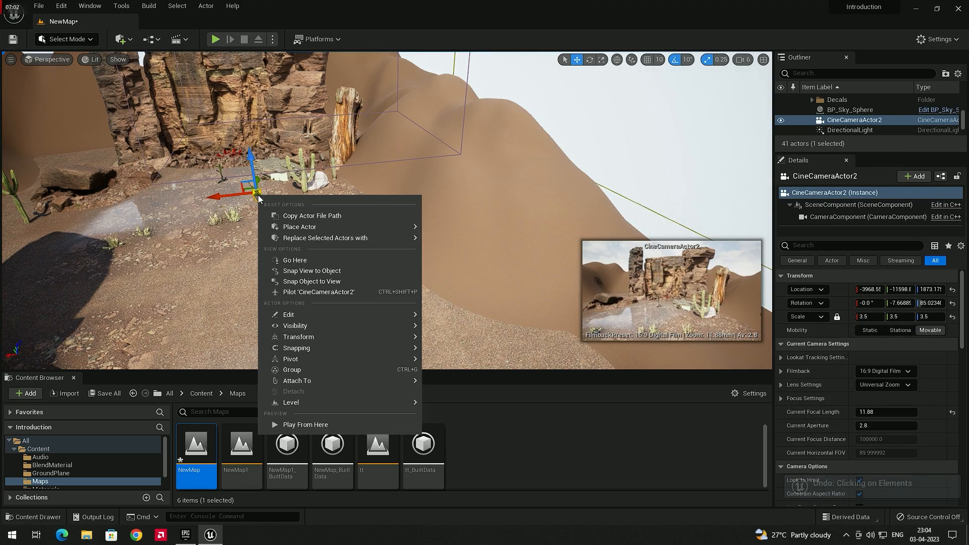
{"action": "left_click", "coordinate": [333, 291]}
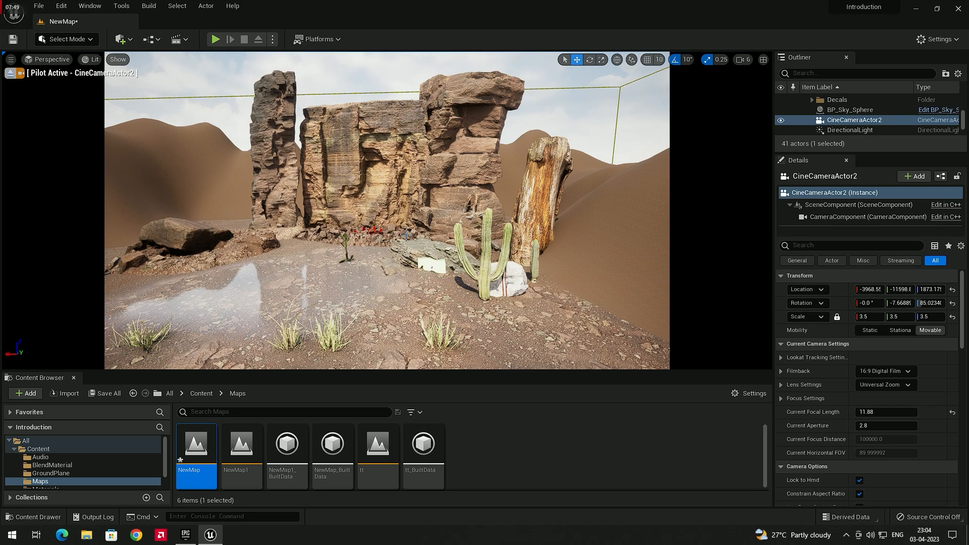
{"action": "left_click", "coordinate": [8, 75]}
Step: Lock the actor movement of the cine camera beside the cactus
{"action": "right_click_drag", "start_coordinate": [345, 196], "coordinate": [310, 214]}
{"action": "key", "text": "s"}
{"action": "key", "text": "w"}
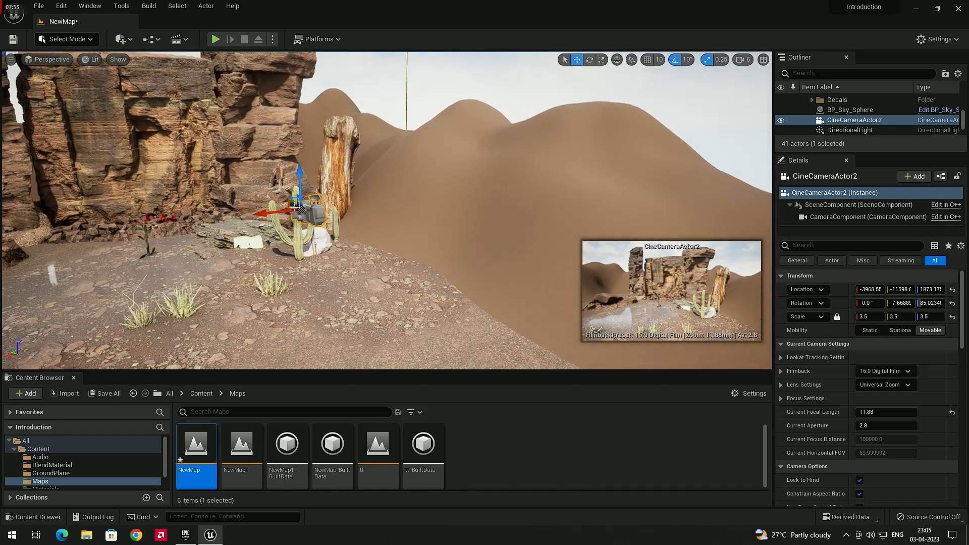
{"action": "right_click", "coordinate": [310, 214]}
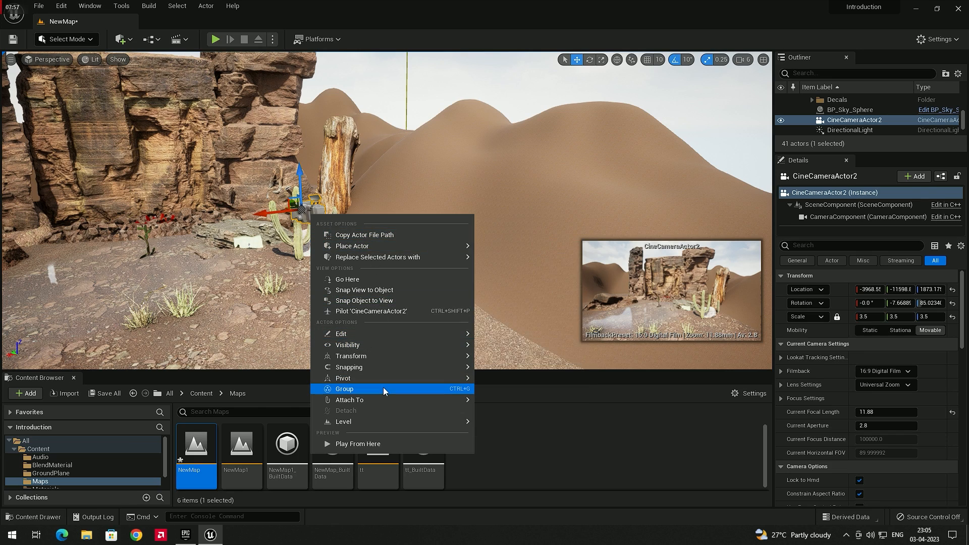
{"action": "mouse_move", "coordinate": [390, 355]}
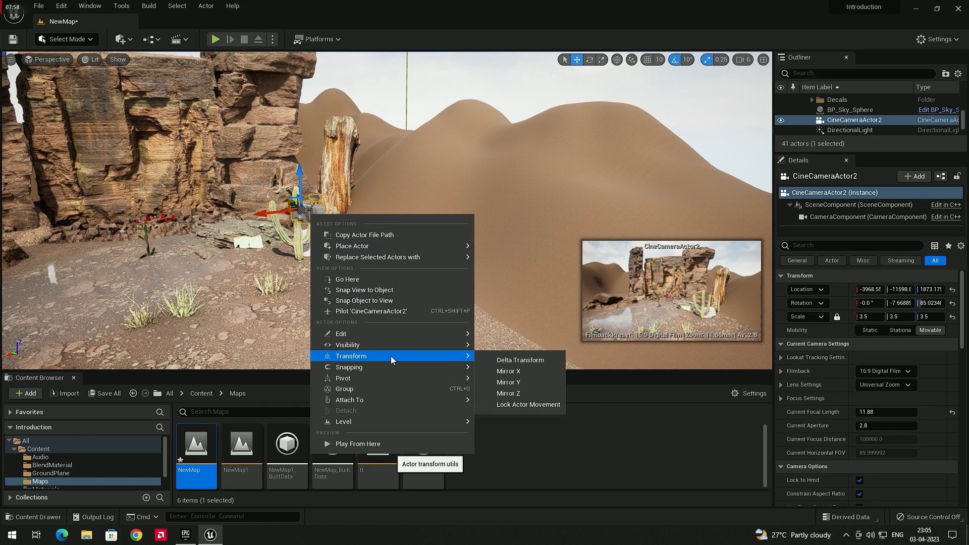
{"action": "left_click", "coordinate": [516, 404]}
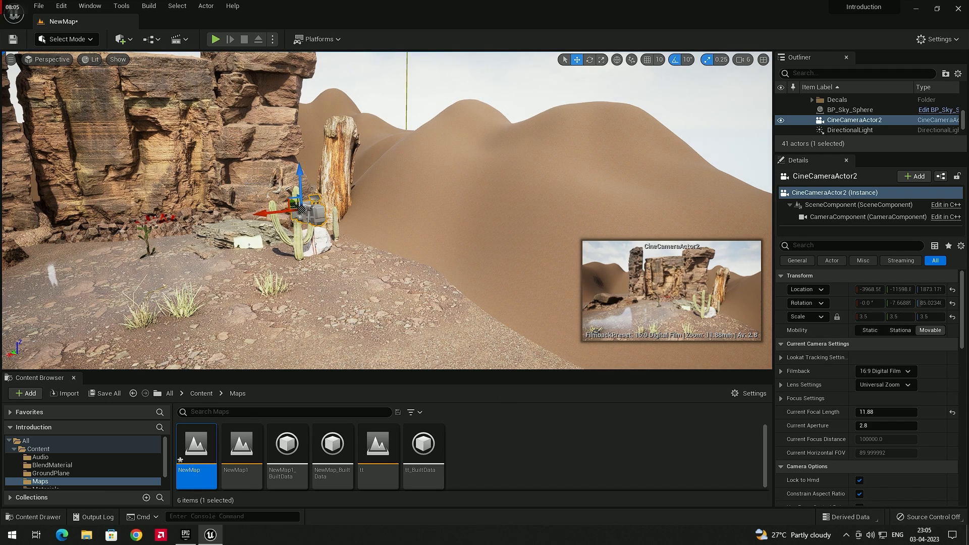
Step: Pilot the locked cine camera, try to change its view, and stop piloting
{"action": "right_click", "coordinate": [308, 217]}
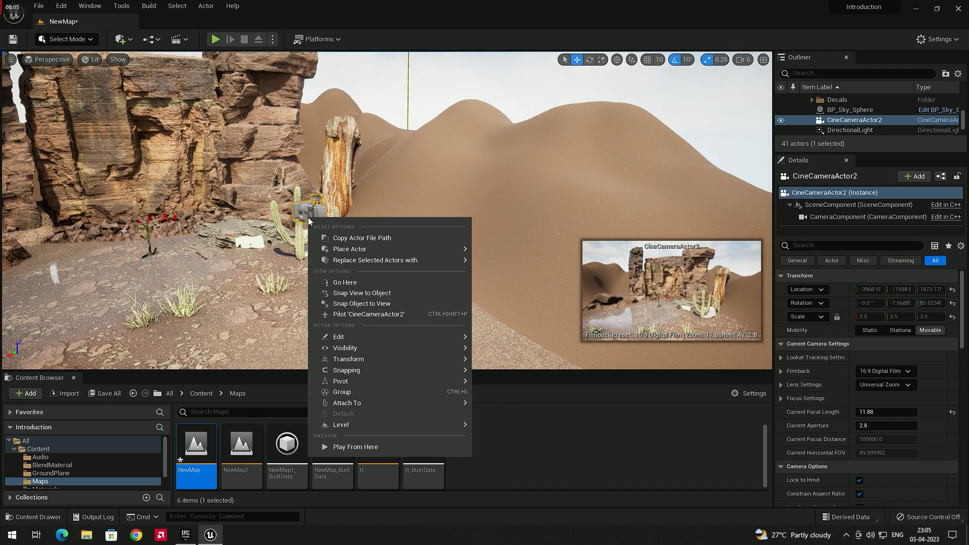
{"action": "left_click", "coordinate": [406, 315]}
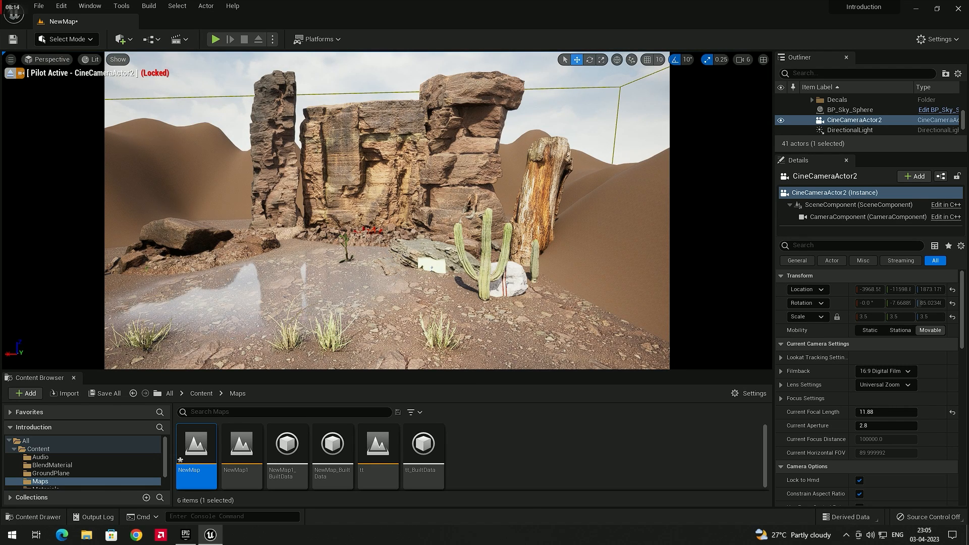
{"action": "right_click", "coordinate": [388, 258]}
{"action": "left_click", "coordinate": [386, 235]}
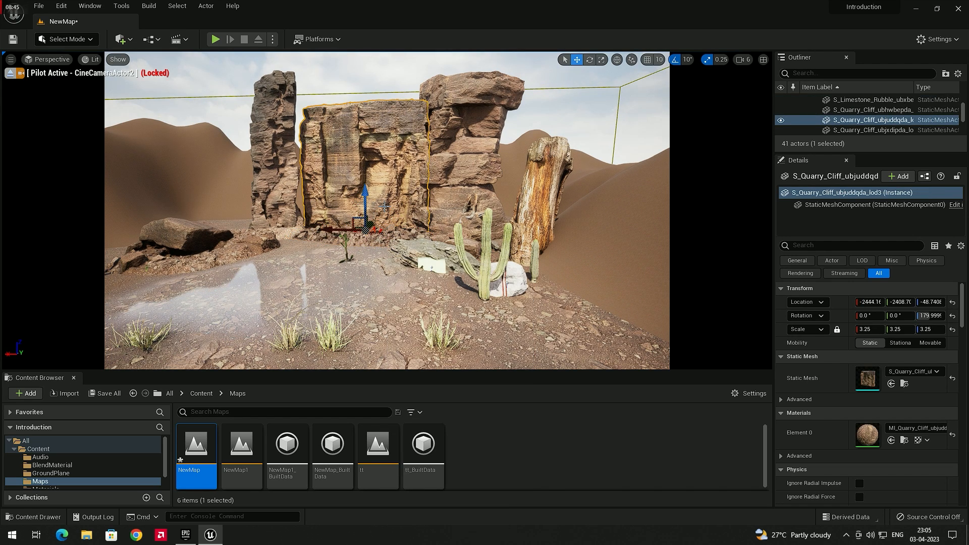
{"action": "left_click", "coordinate": [10, 73]}
Step: Reselect the cine camera and turn off Lock Actor Movement for it
{"action": "mouse_move", "coordinate": [361, 231]}
{"action": "right_mouse_down"}
{"action": "mouse_move", "coordinate": [399, 283]}
{"action": "mouse_move", "coordinate": [372, 237]}
{"action": "right_mouse_up"}
{"action": "key", "text": "s"}
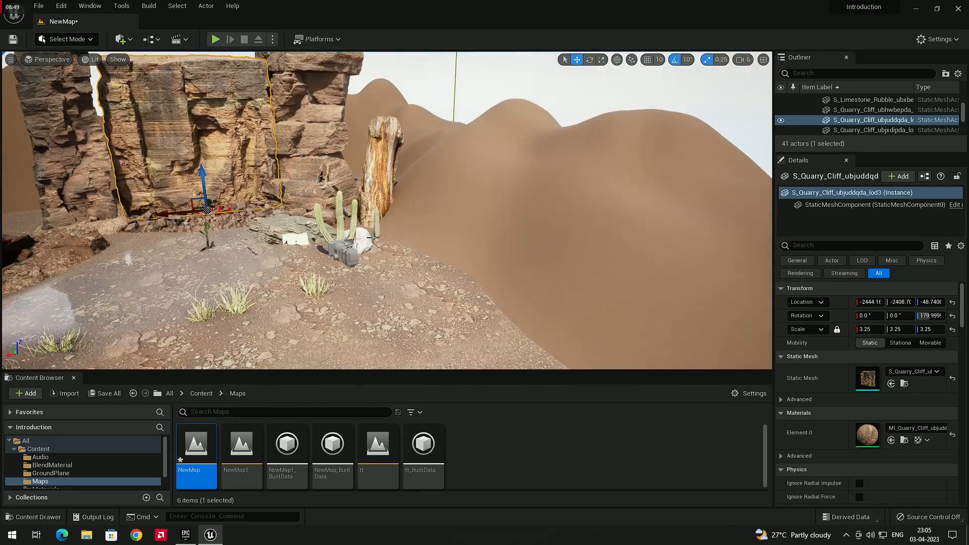
{"action": "left_click", "coordinate": [350, 249]}
{"action": "right_click", "coordinate": [351, 250]}
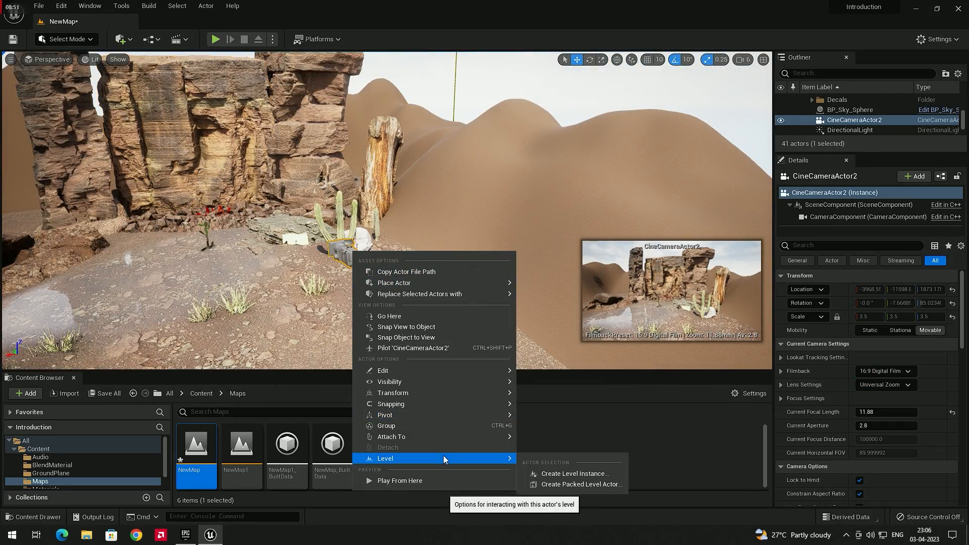
{"action": "mouse_move", "coordinate": [497, 372]}
{"action": "mouse_move", "coordinate": [479, 392]}
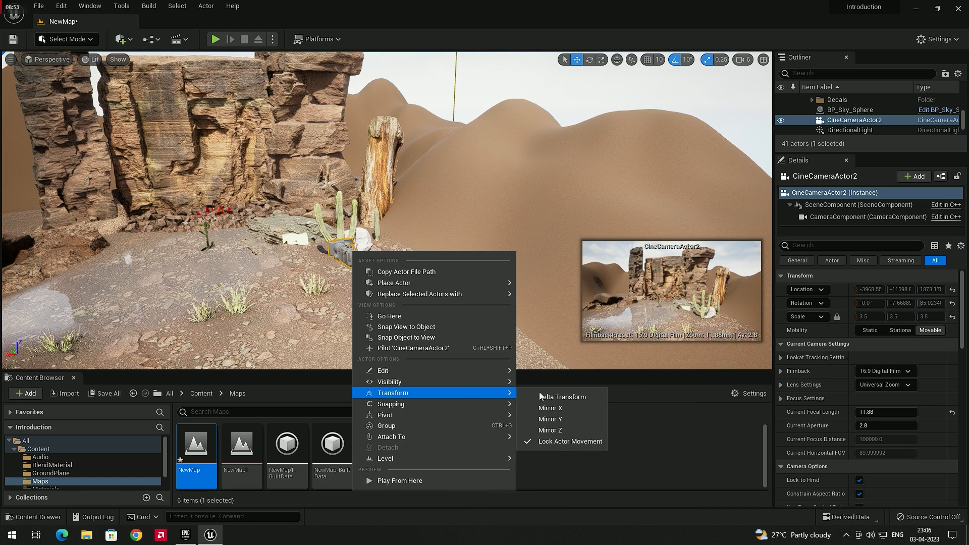
{"action": "left_click", "coordinate": [561, 441]}
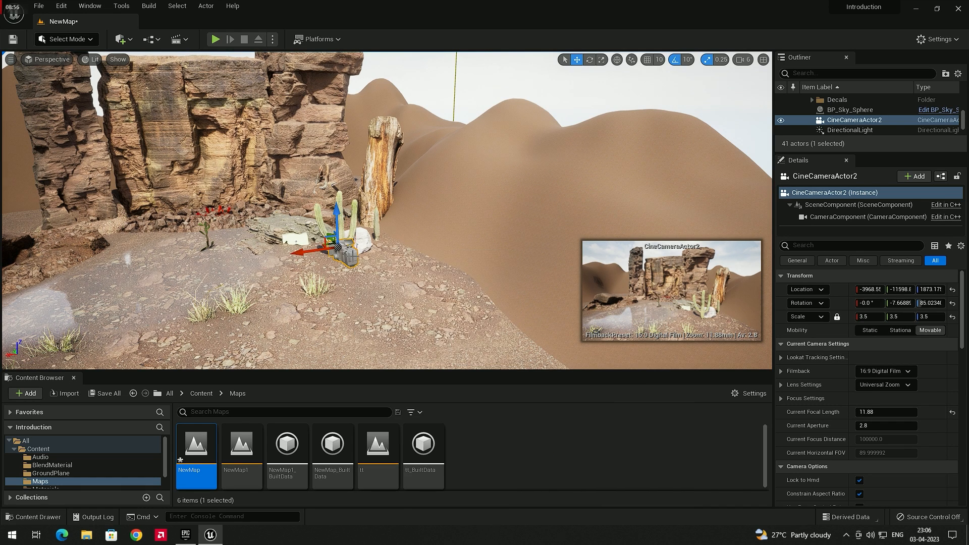
Step: Test a short move of the camera along X, undo it, and turn Lock Actor Movement back on
{"action": "left_click_drag", "start_coordinate": [309, 254], "coordinate": [303, 254]}
{"action": "key", "text": "ctrl+z"}
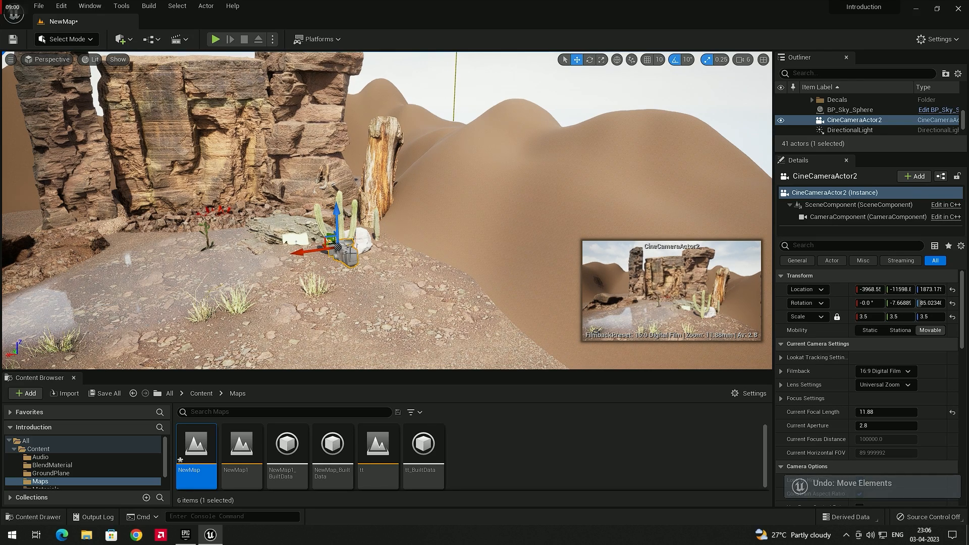
{"action": "right_click", "coordinate": [349, 256]}
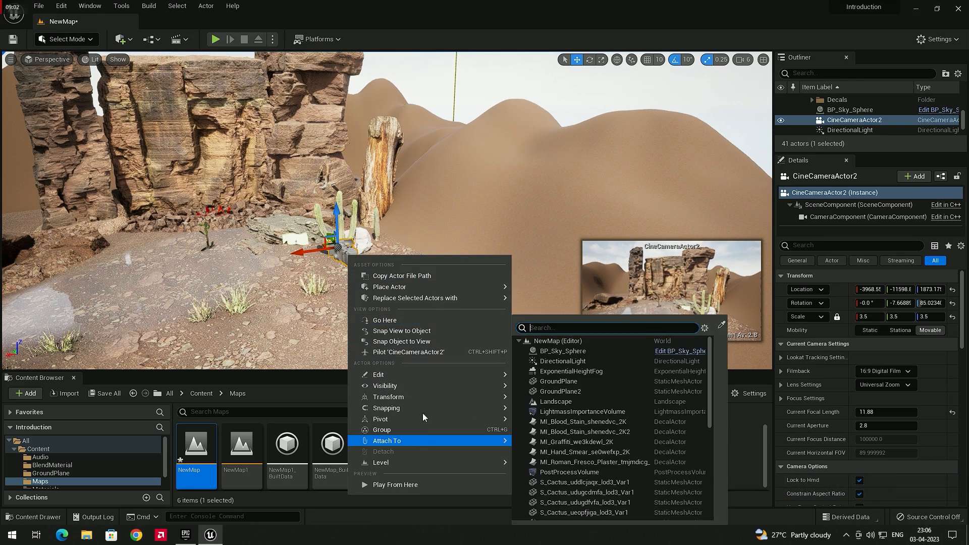
{"action": "mouse_move", "coordinate": [425, 395]}
{"action": "left_click", "coordinate": [550, 447]}
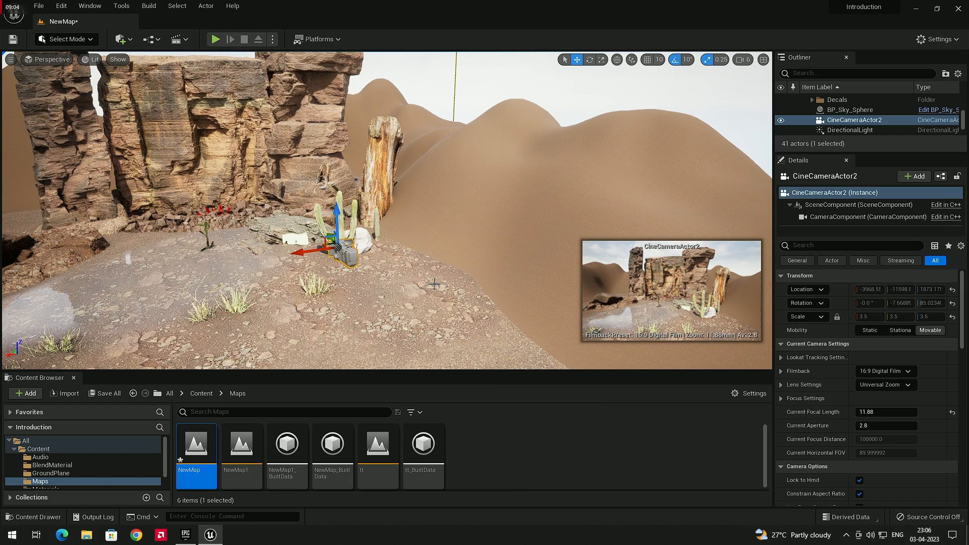
Step: Pilot the locked cine camera and start playing the level
{"action": "left_click", "coordinate": [9, 60]}
{"action": "left_click", "coordinate": [49, 59]}
{"action": "right_click", "coordinate": [349, 251]}
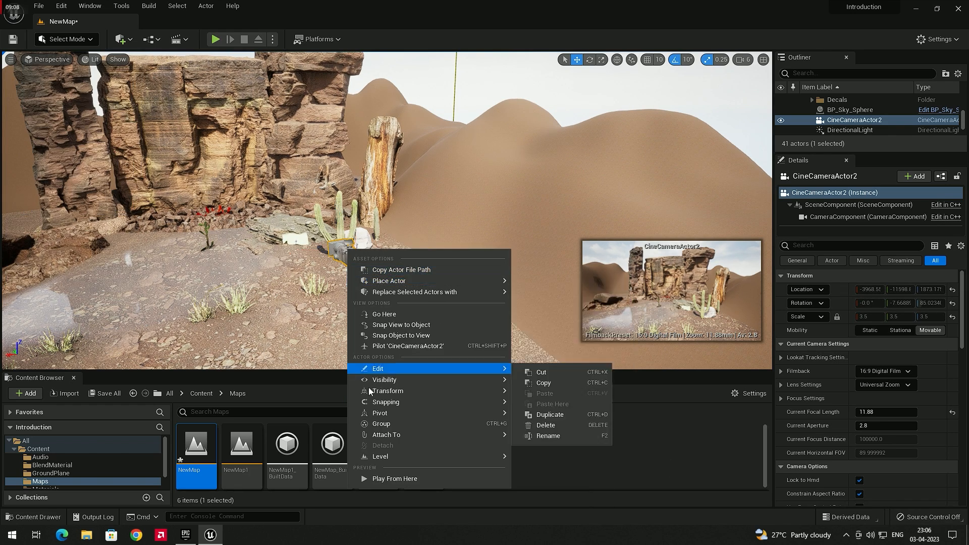
{"action": "left_click", "coordinate": [437, 345]}
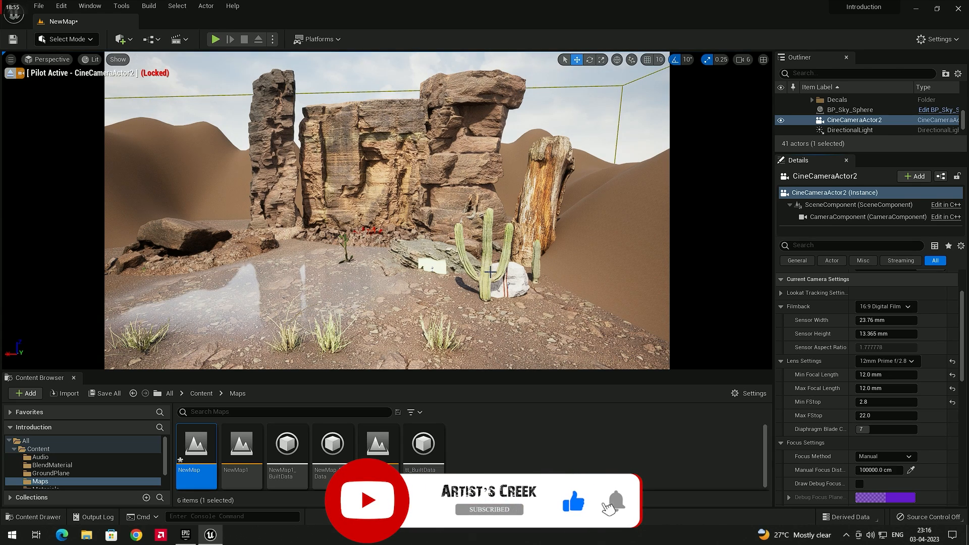
{"action": "key", "text": "alt+p"}
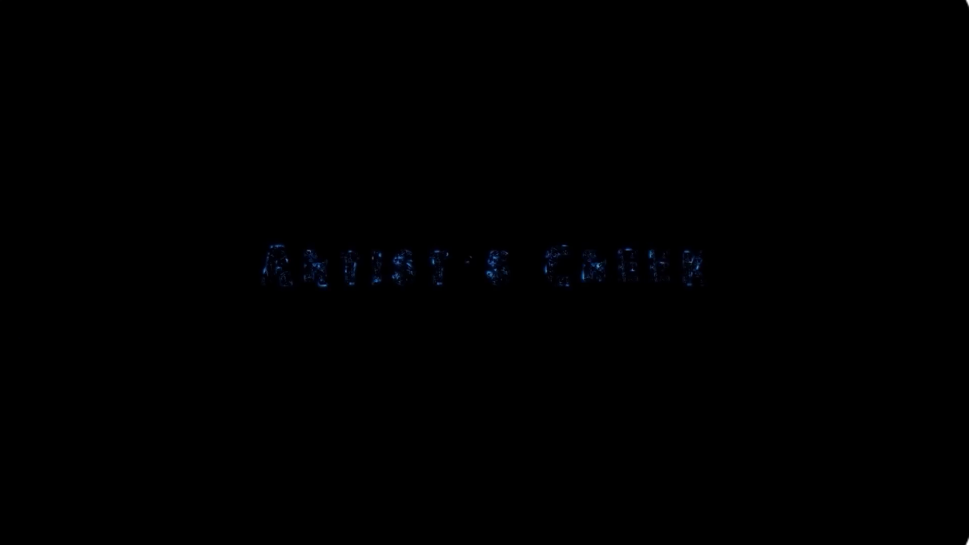